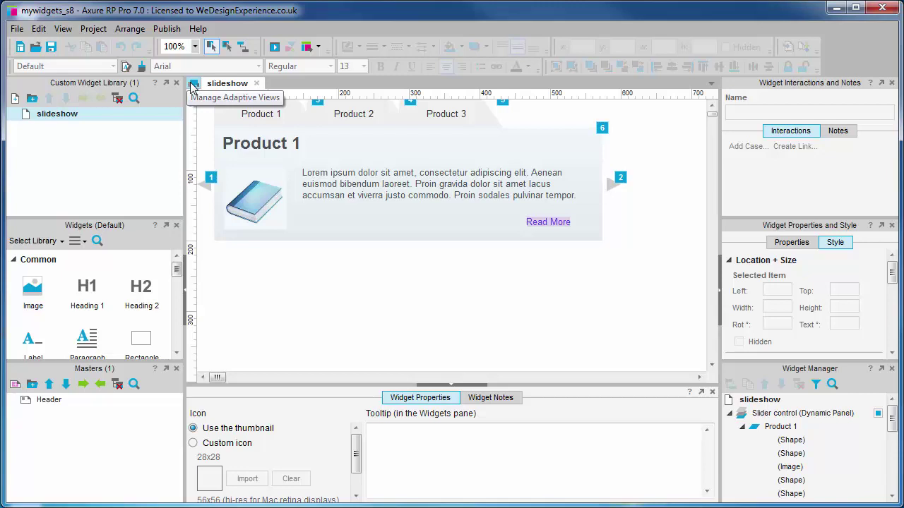
Step: Add a Medium adaptive view applying at widths greater than or equal to 533
left_click(192, 85)
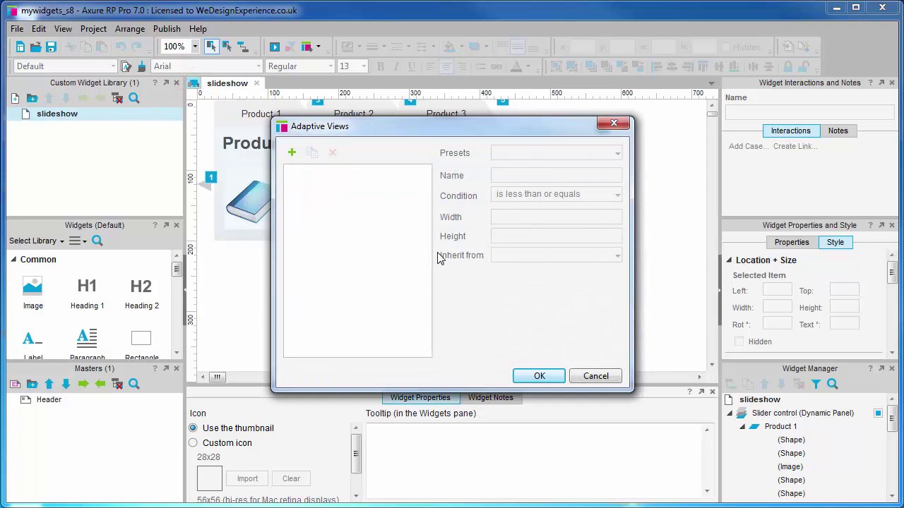
left_click(291, 153)
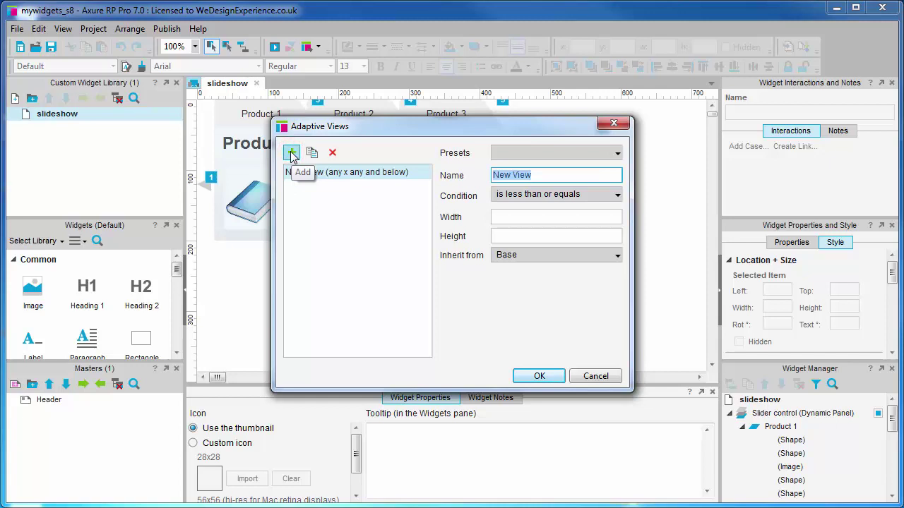
type("Medium")
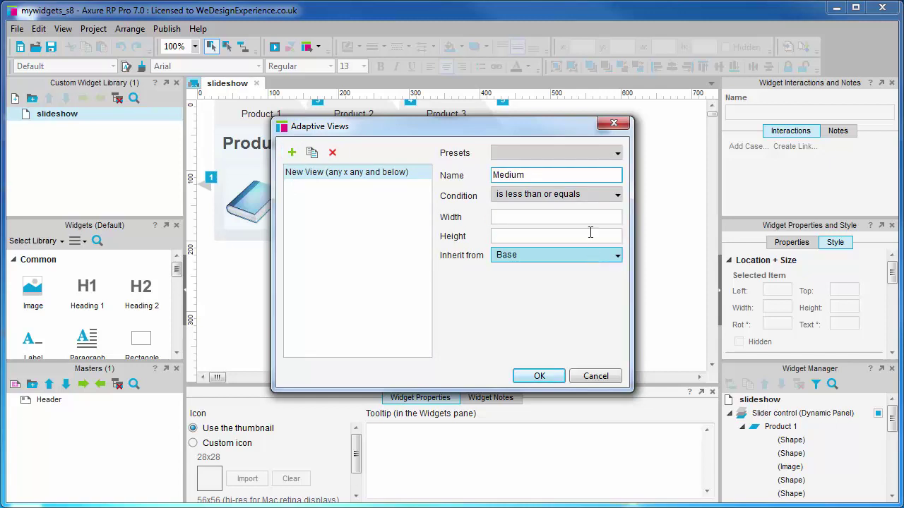
left_click(619, 196)
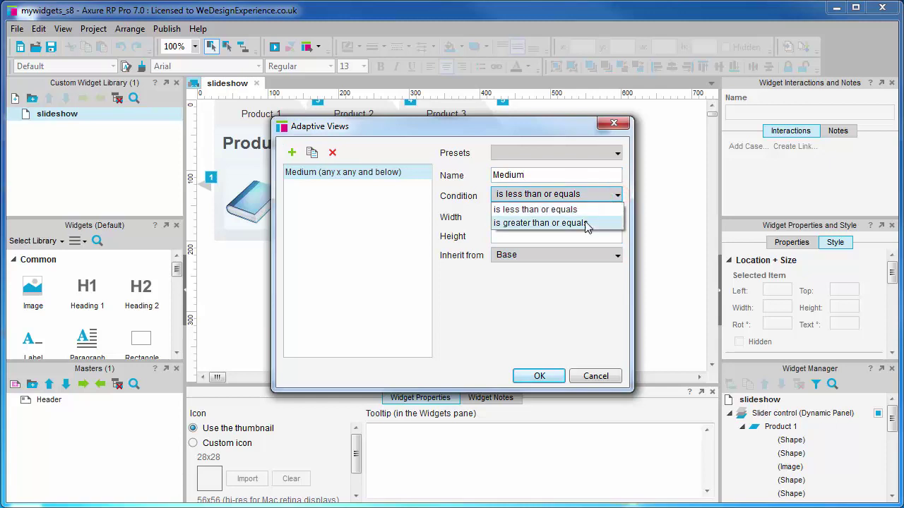
left_click(586, 222)
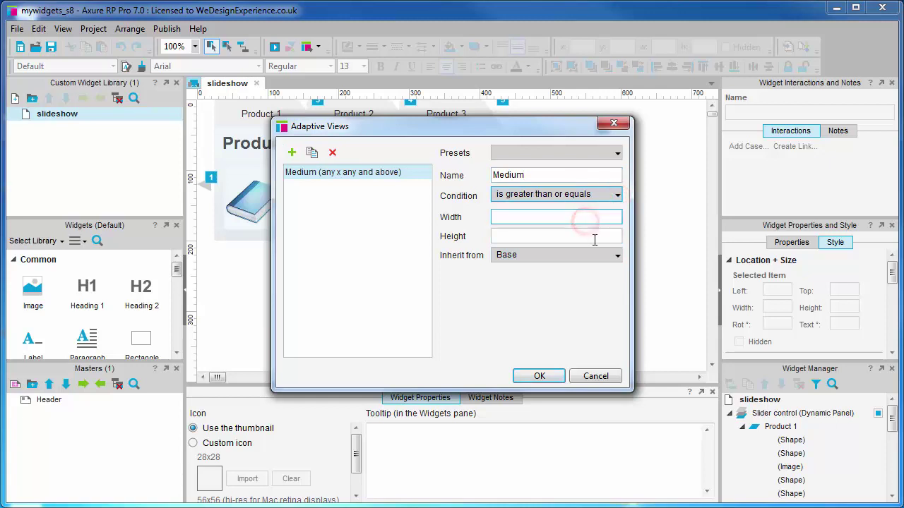
left_click(550, 219)
type("53")
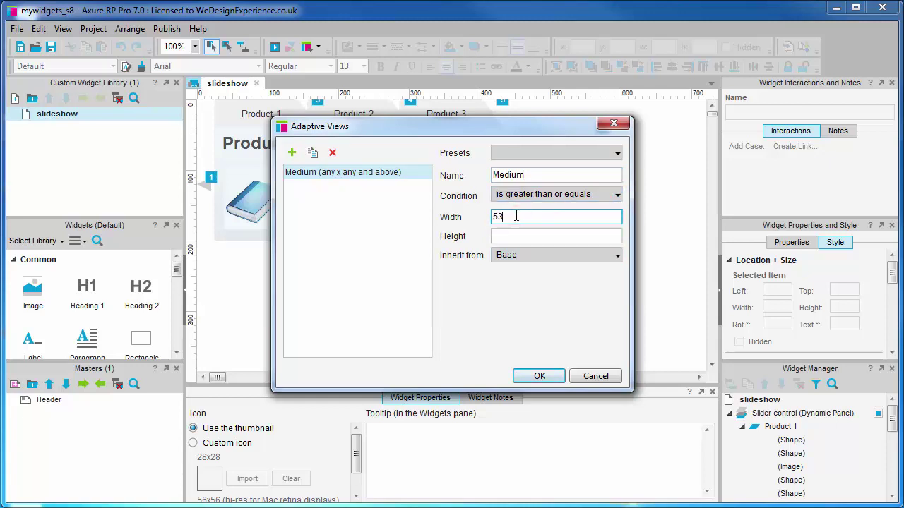
type("3")
Step: Add a Large adaptive view for widths of 960 and above, and confirm
left_click(292, 152)
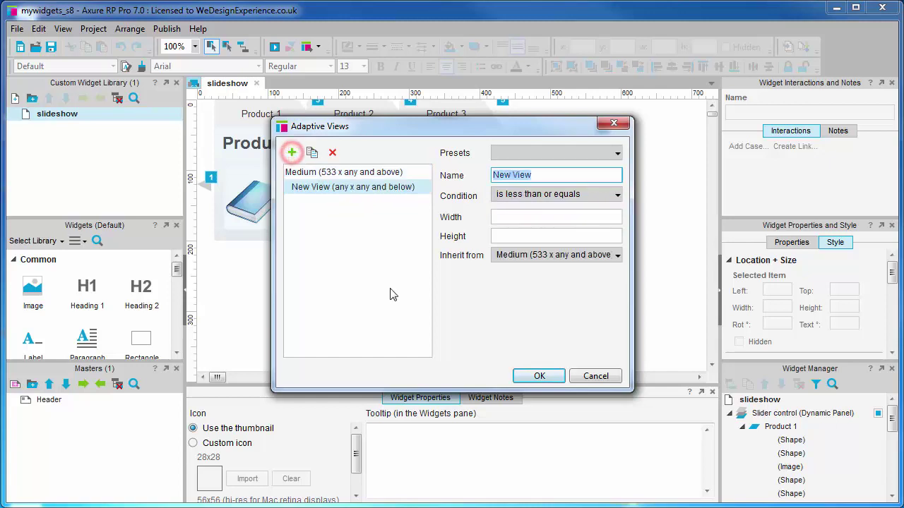
type("Large")
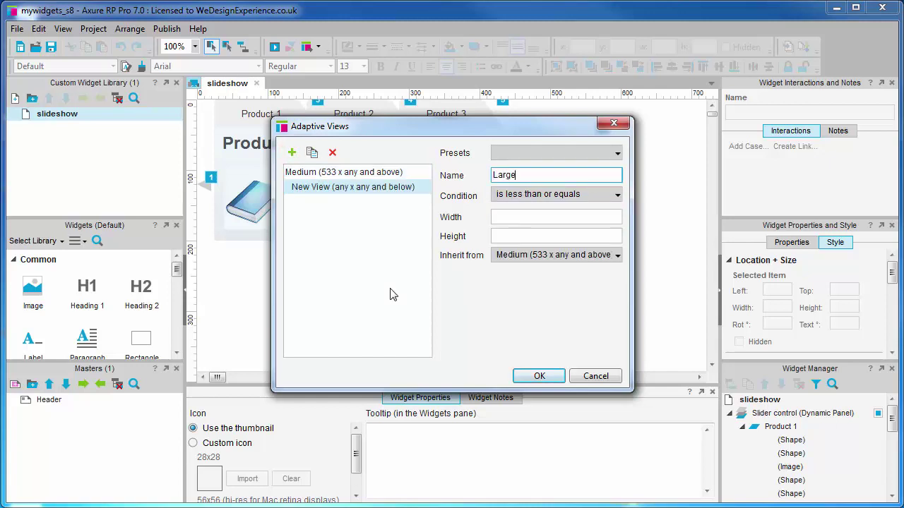
left_click(609, 195)
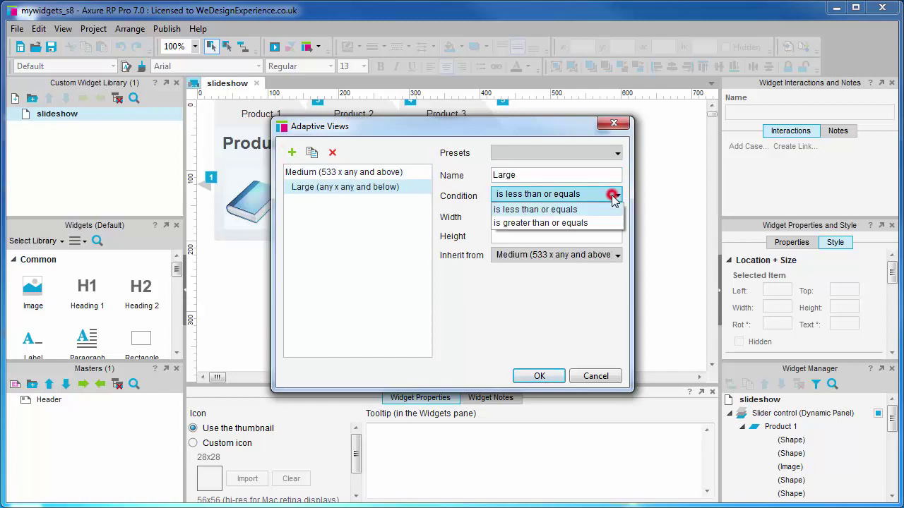
left_click(583, 222)
left_click(540, 215)
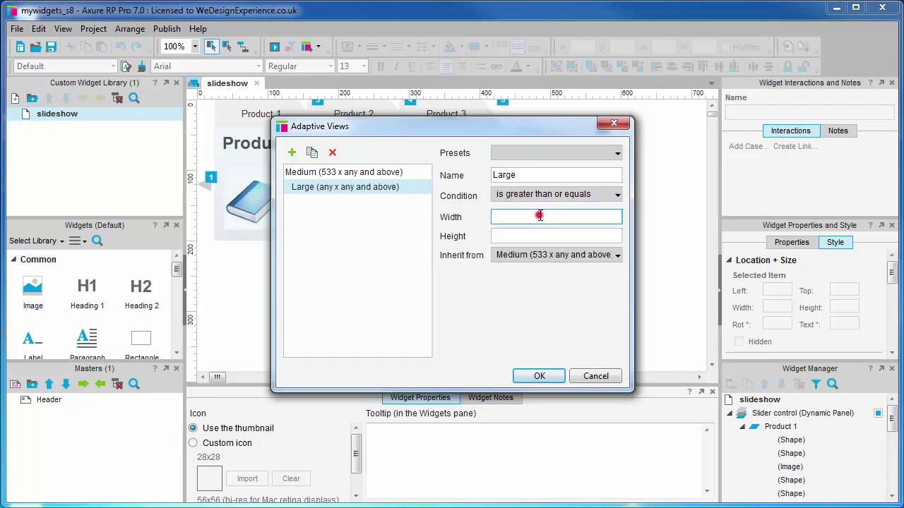
type("960")
left_click(549, 385)
Step: Save the 533 and 960 adaptive views with OK and return to the slideshow page
left_click(548, 385)
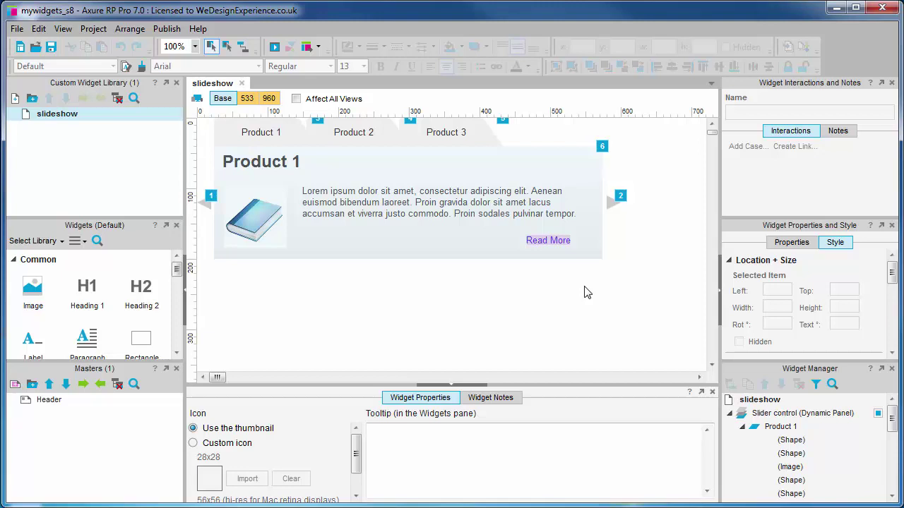
Step: Drop a vertical guide at x 320, then create 960 Grid: 12 Column guides on the 533 view
mouse_move(584, 291)
left_mouse_down()
mouse_move(207, 273)
mouse_move(405, 271)
mouse_move(425, 279)
left_mouse_up()
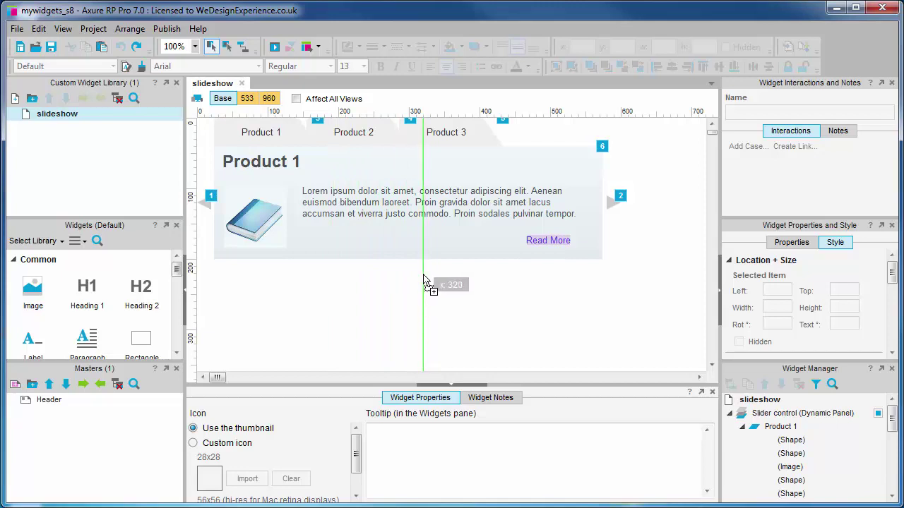
left_click_drag(425, 279, 424, 282)
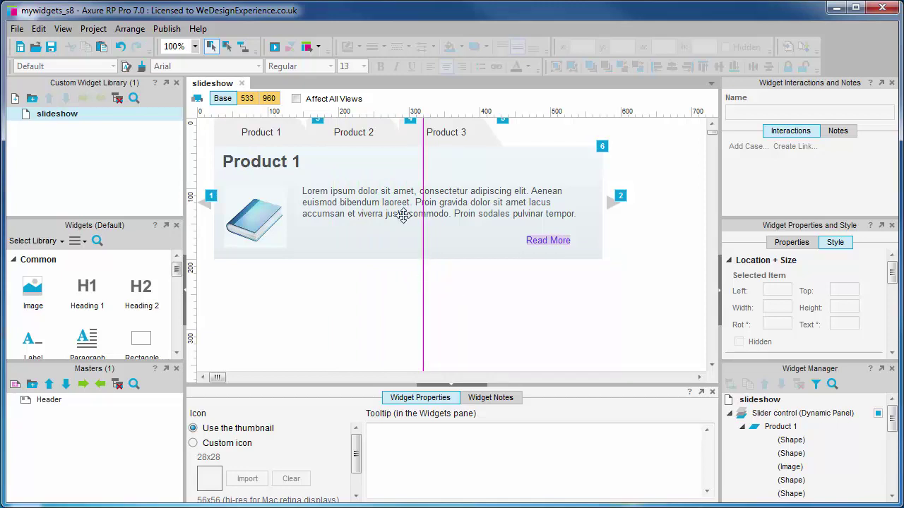
left_click(248, 99)
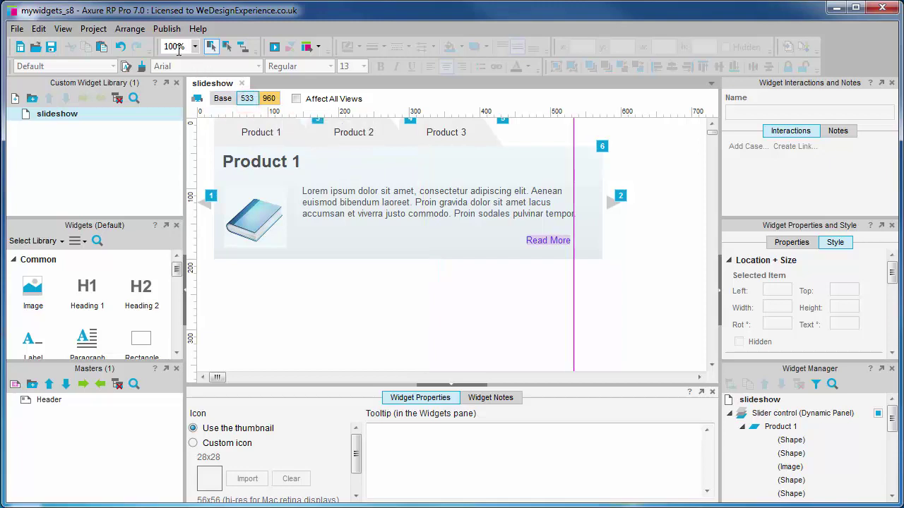
left_click(134, 31)
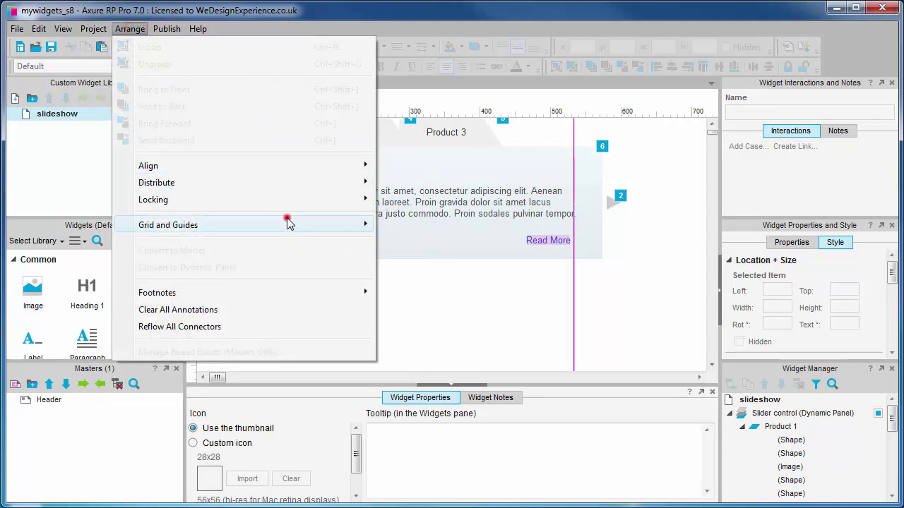
left_click(288, 224)
left_click(491, 357)
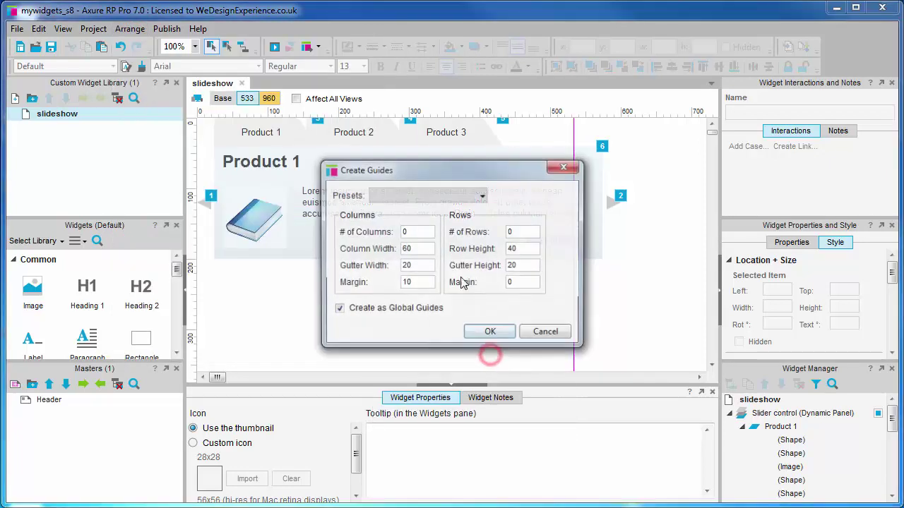
left_click(483, 196)
left_click(420, 211)
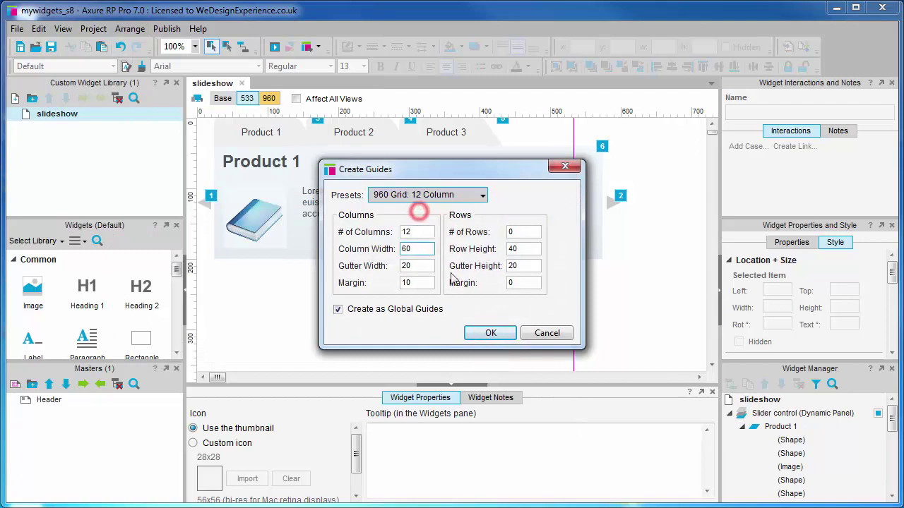
left_click(483, 333)
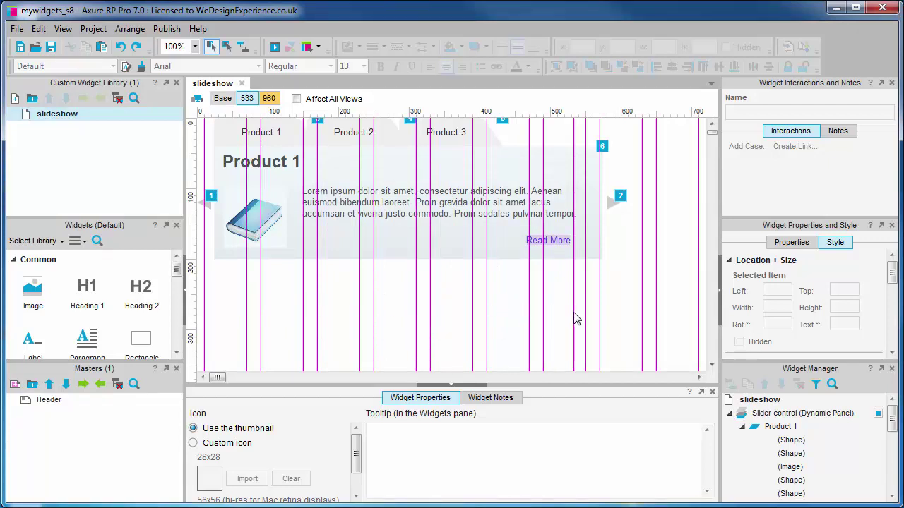
Step: Delete the guides beyond the 533 width and nudge the last column guide left to x 562
left_click_drag(625, 303, 703, 328)
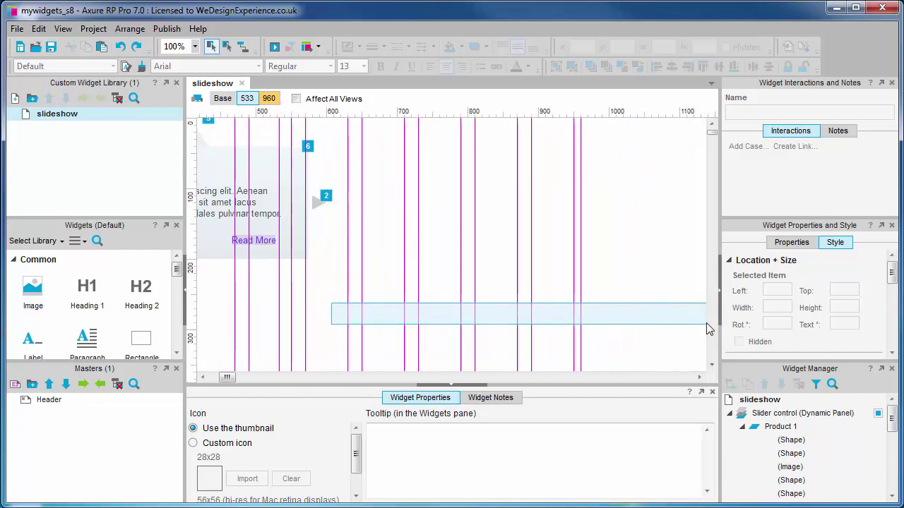
key("Delete")
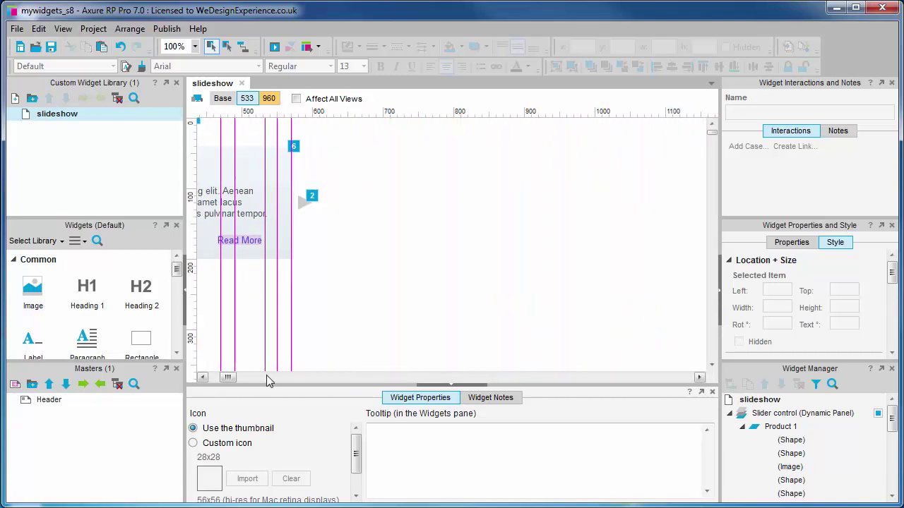
left_click_drag(233, 375, 222, 376)
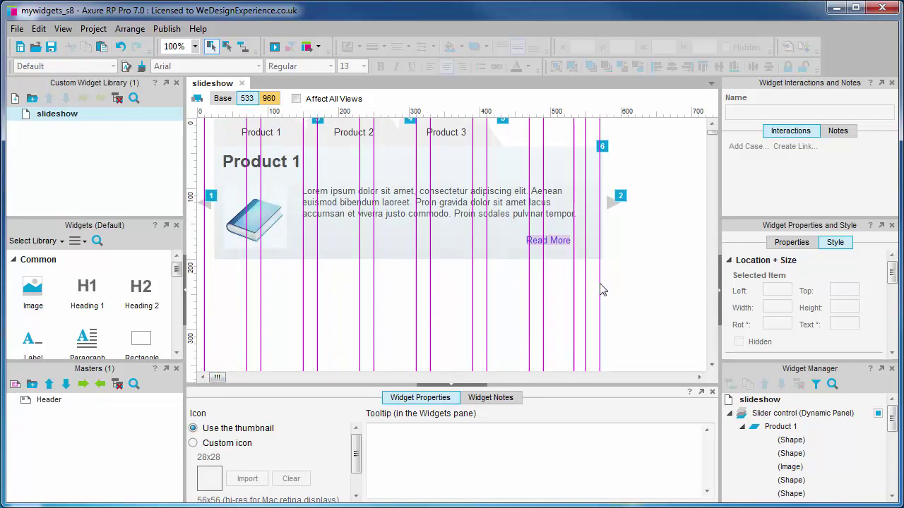
left_click_drag(599, 281, 592, 285)
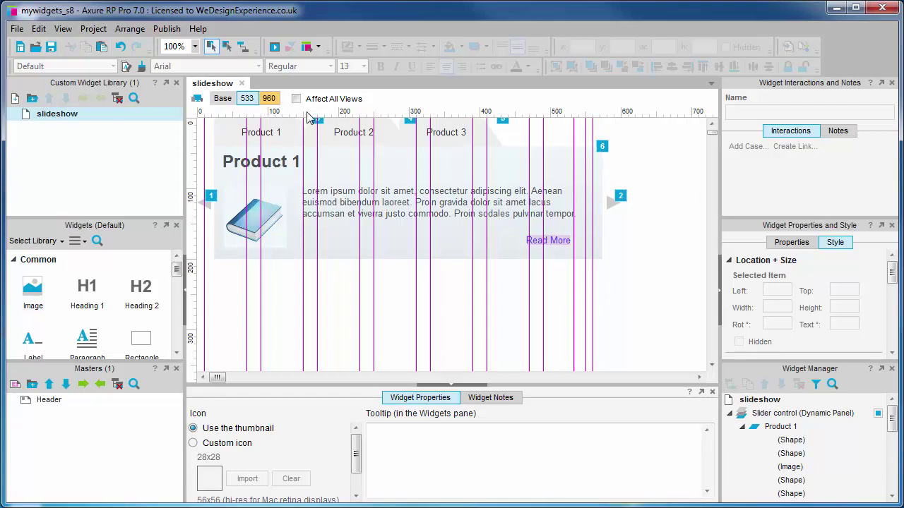
Step: On the 960 view, choose the 960 Grid: 12 Column preset in the guide-creation settings
left_click(268, 99)
left_click(130, 28)
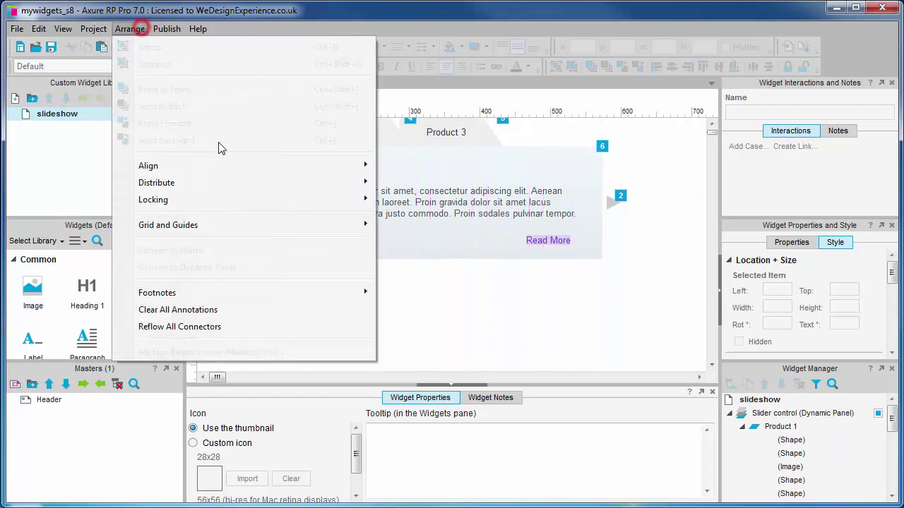
left_click(234, 223)
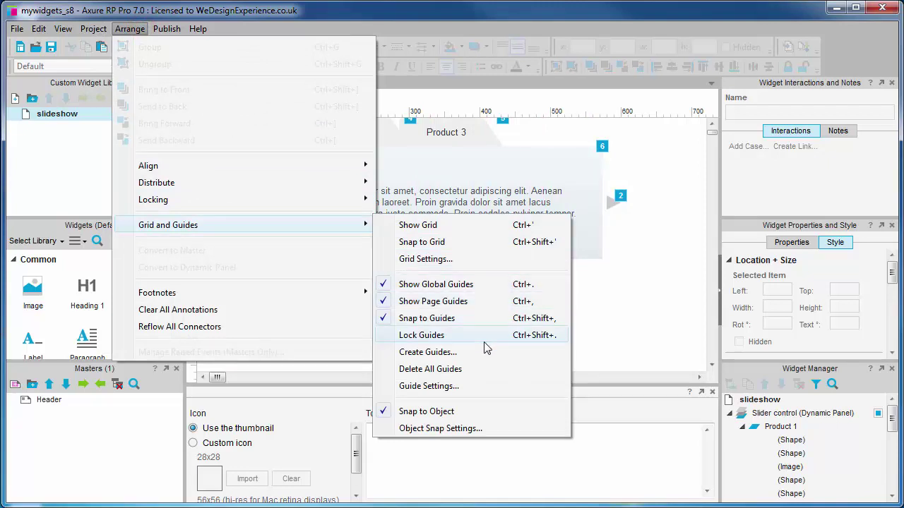
left_click(486, 351)
left_click(474, 195)
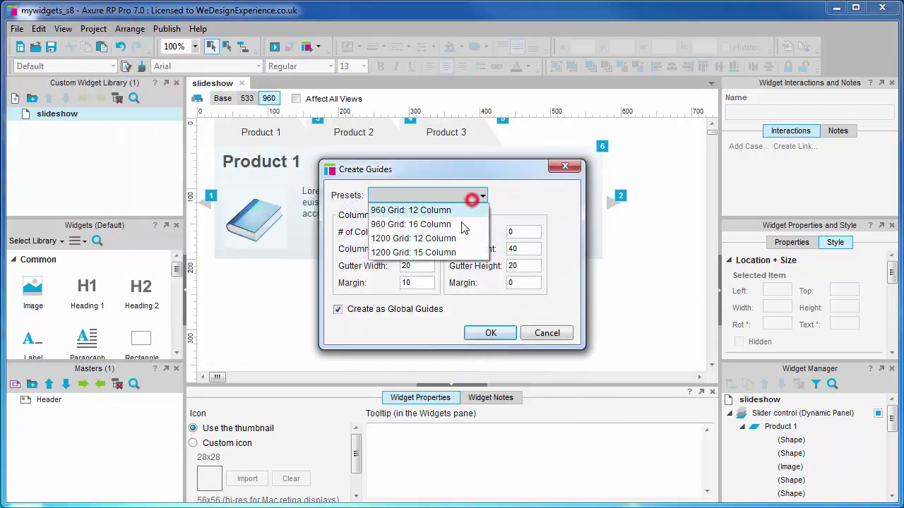
left_click(454, 210)
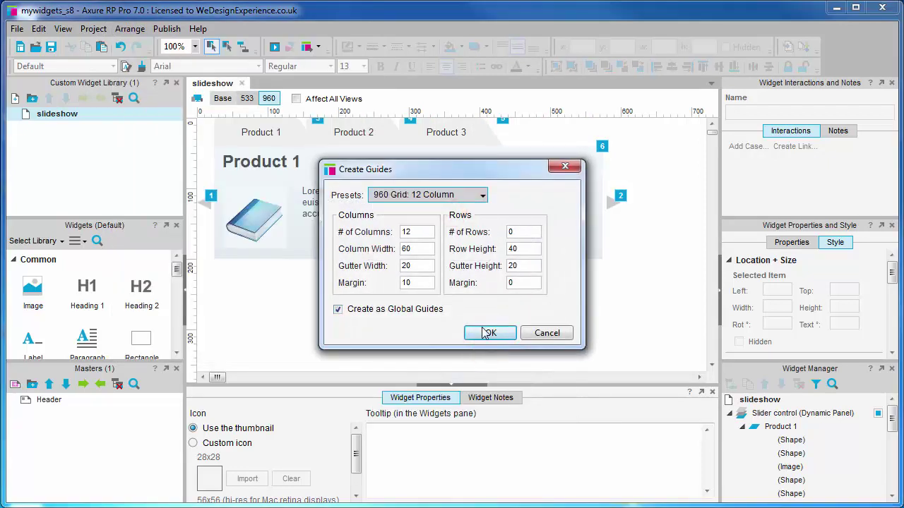